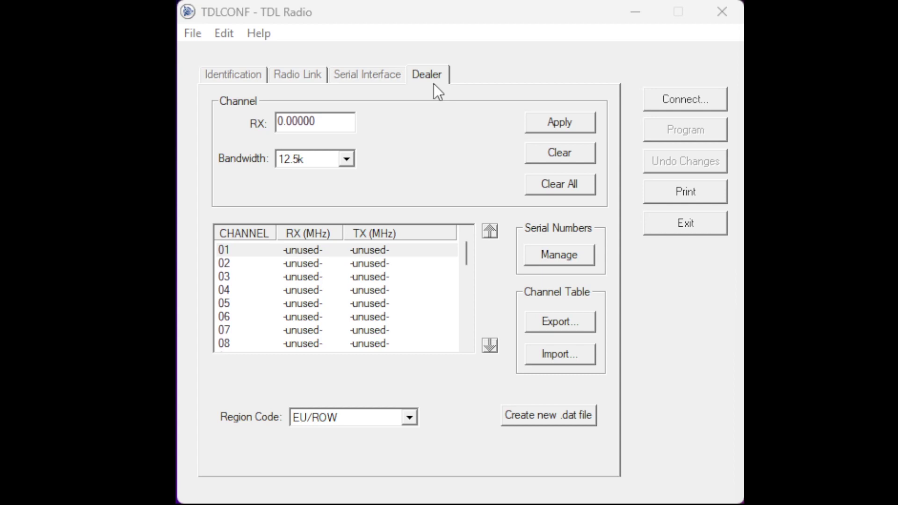
Connect to the TDL radio over serial port COM4 at 38400 using Soft Break, and load its configuration over the current one.
click(681, 101)
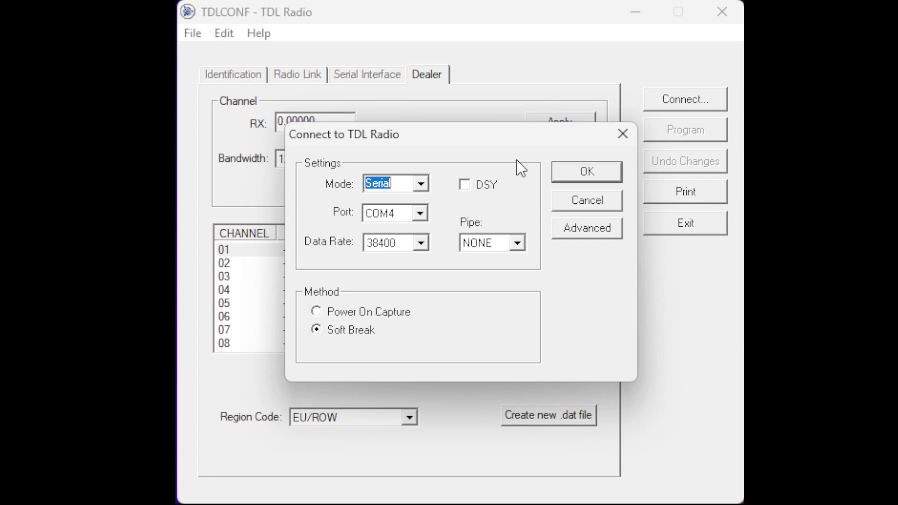
click(582, 172)
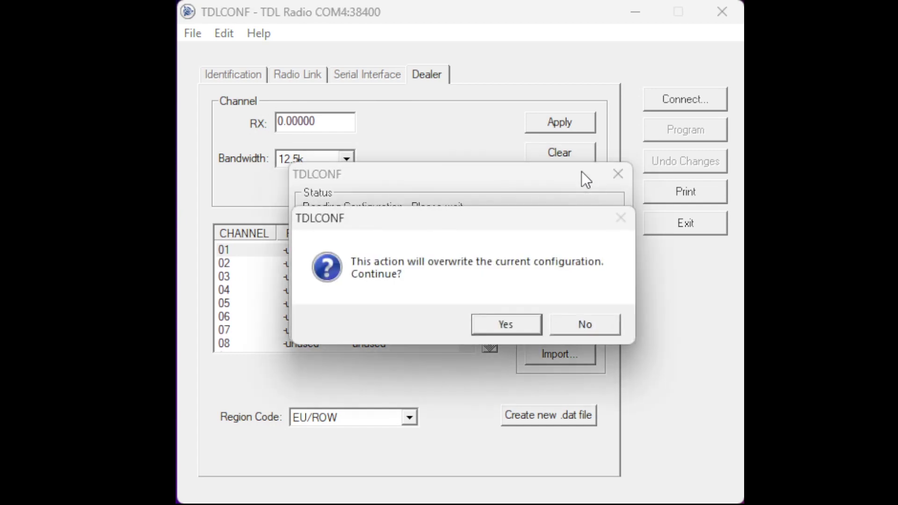
click(501, 328)
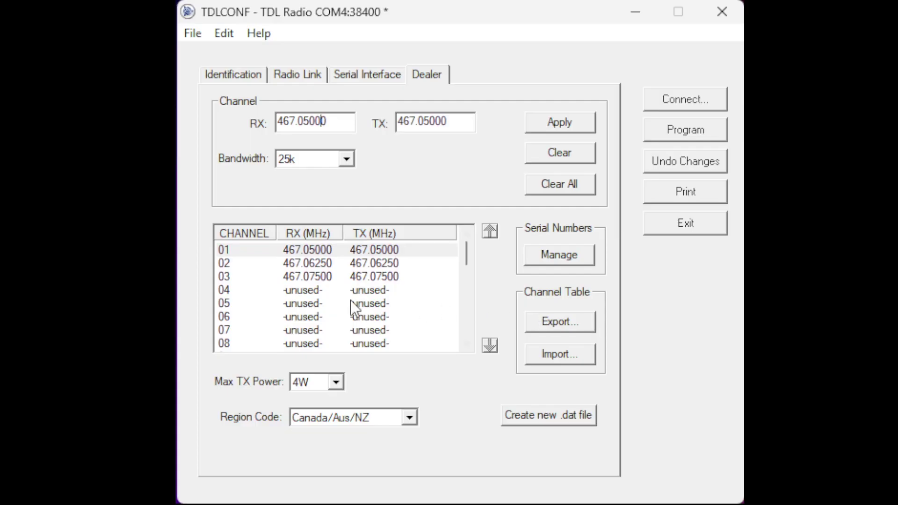
Add channel 04 to the channel table with RX and TX frequencies of 467.0875 MHz.
click(318, 291)
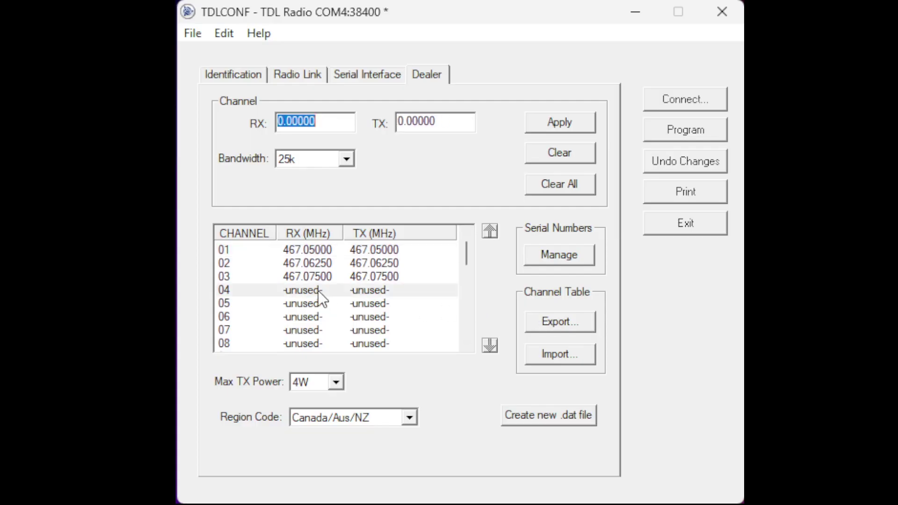
text(4)
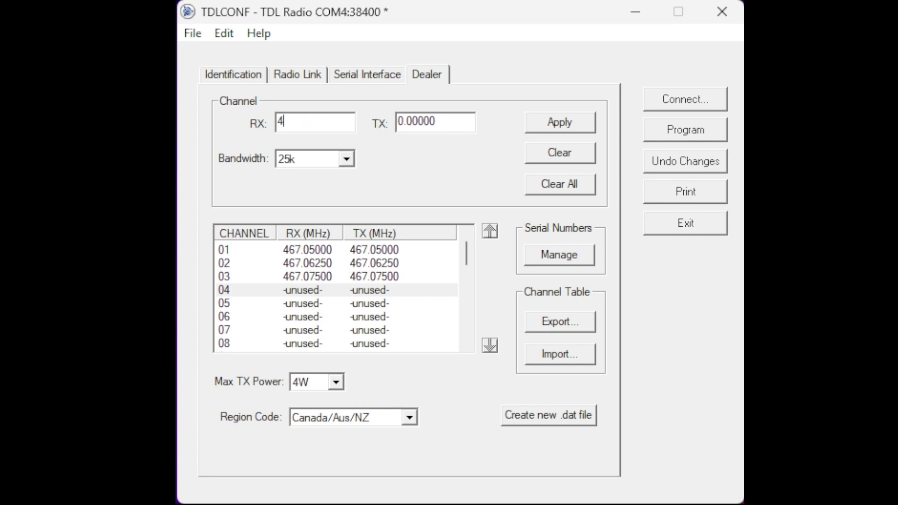
text(67.0875)
key(Tab)
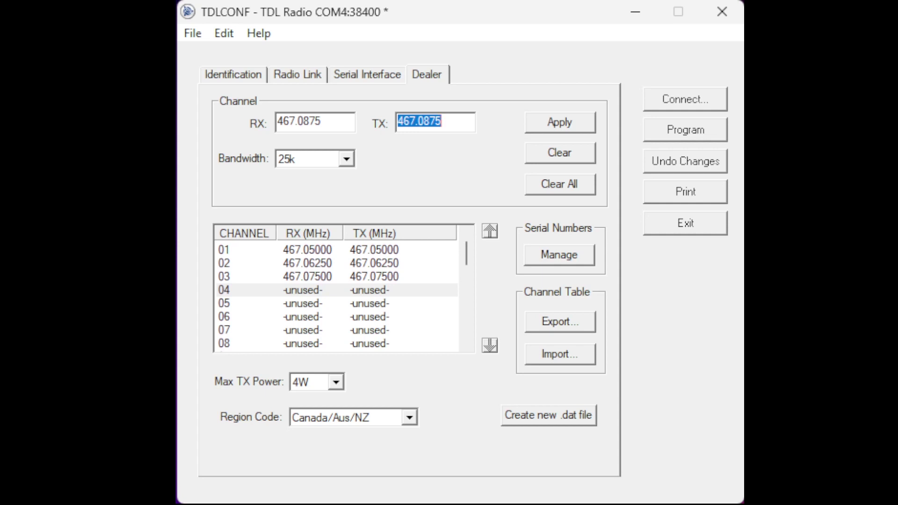
key(Return)
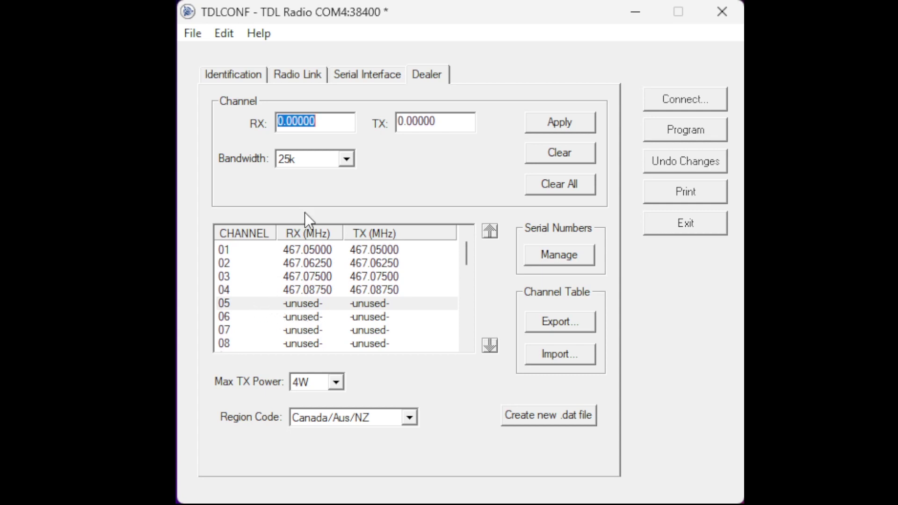
click(346, 159)
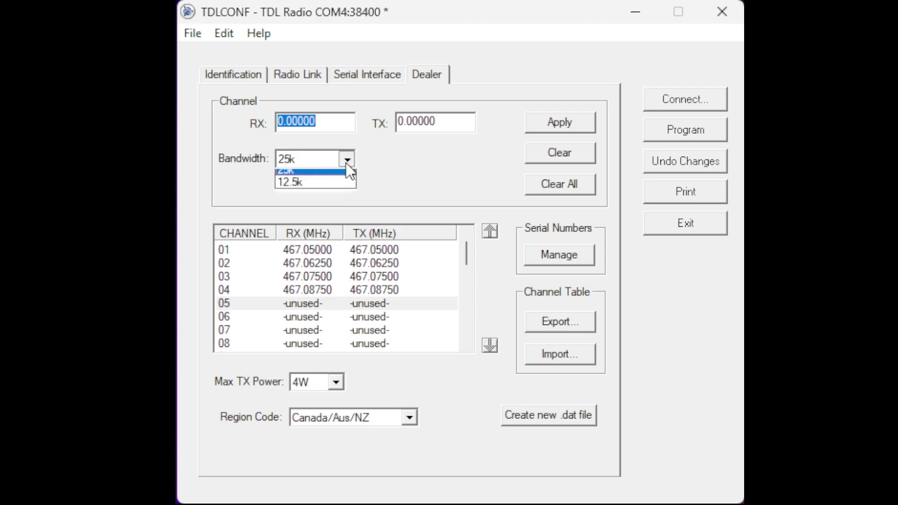
click(346, 159)
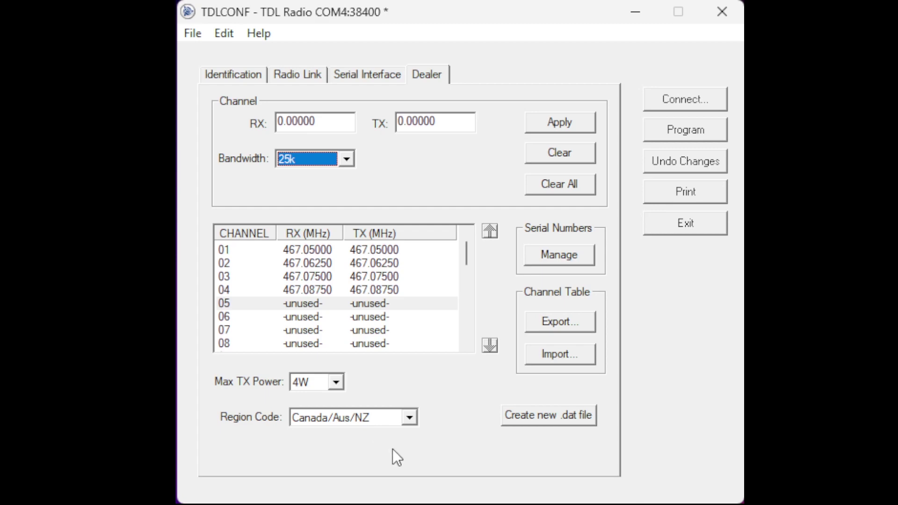
click(413, 416)
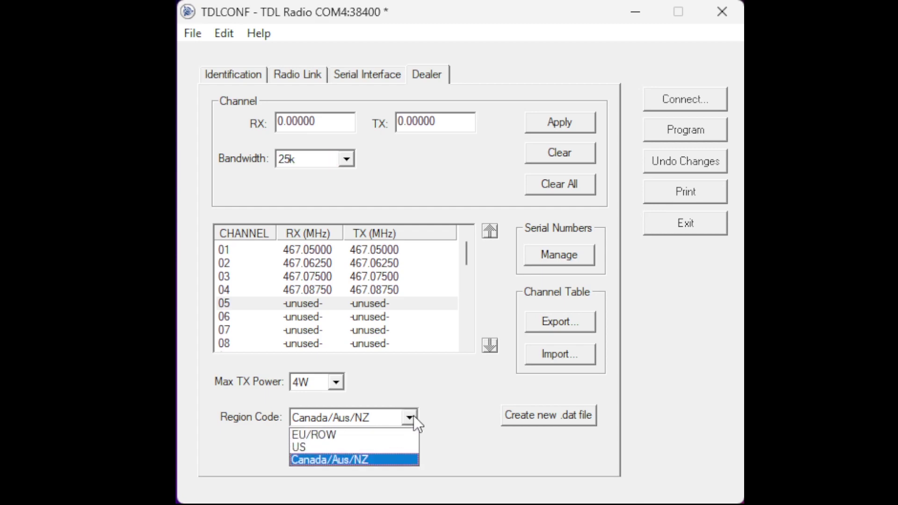
click(413, 417)
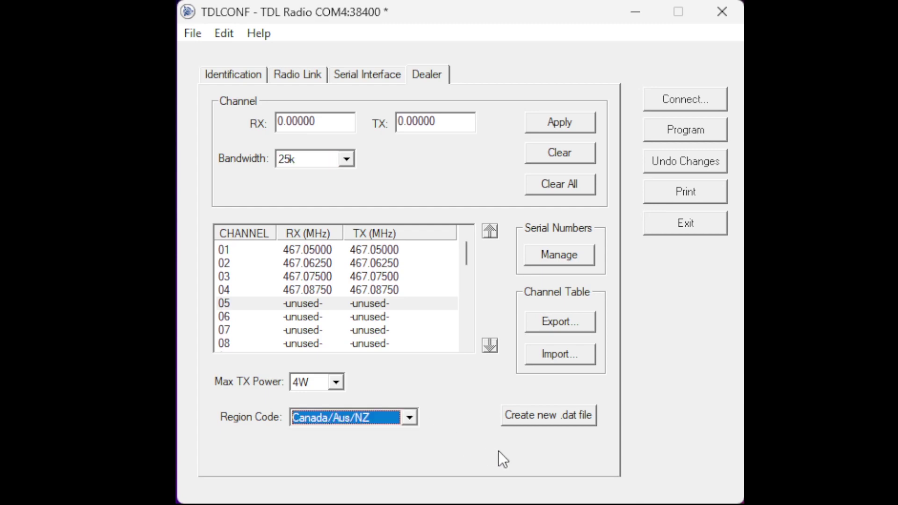
Program the radio with the edited channel table and save the text report in the Radio Frequency File folder.
click(669, 124)
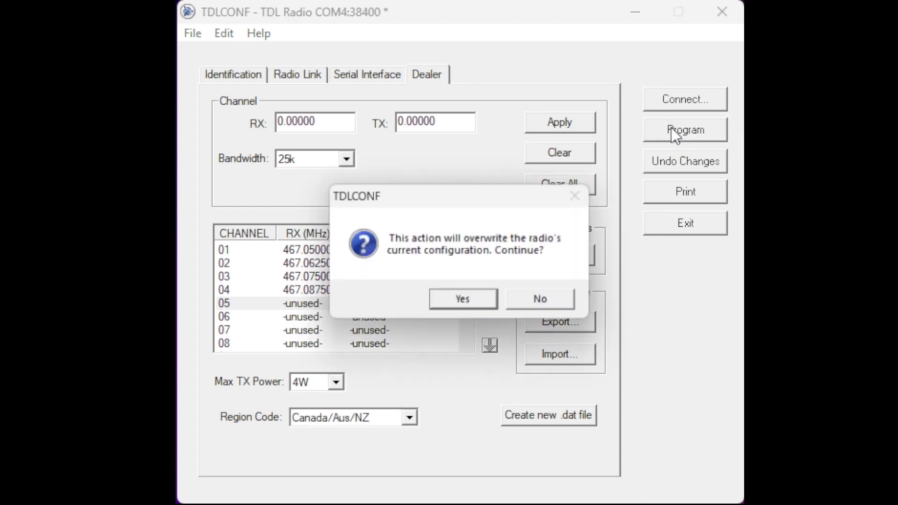
click(467, 299)
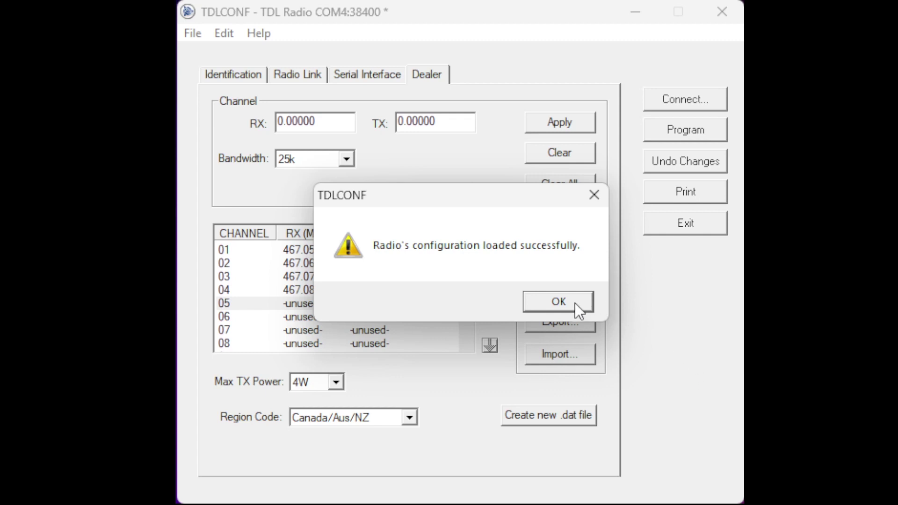
click(559, 302)
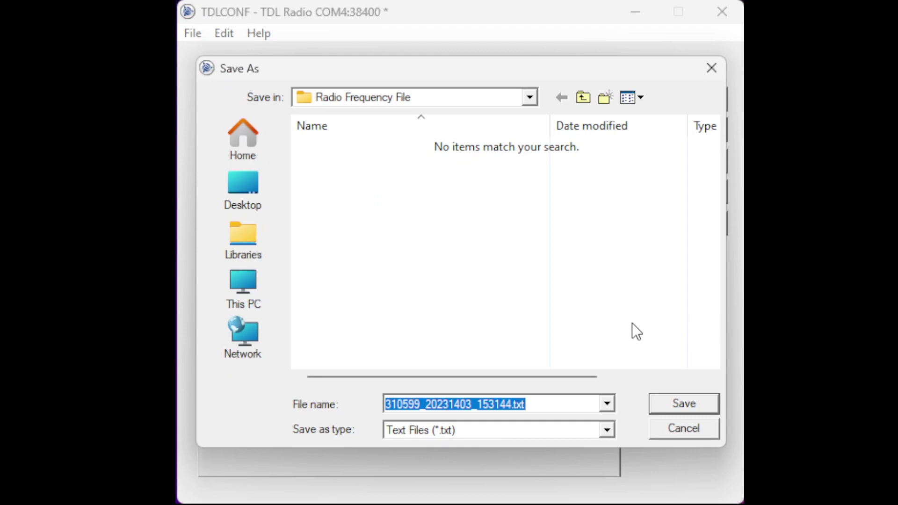
click(669, 404)
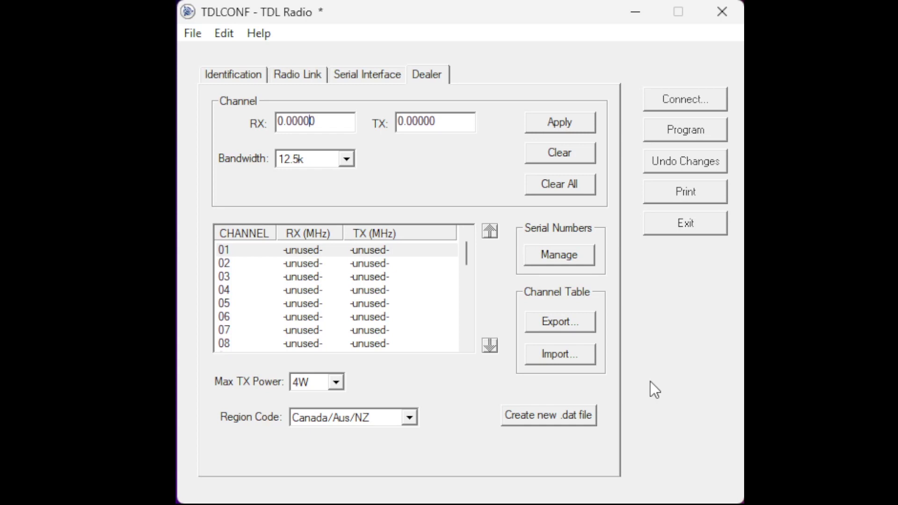
Create a new .dat file for a TDL 450L transceiver, 430MHz - 470MHz, and set channel 01 RX and TX to 467.05 MHz.
click(567, 424)
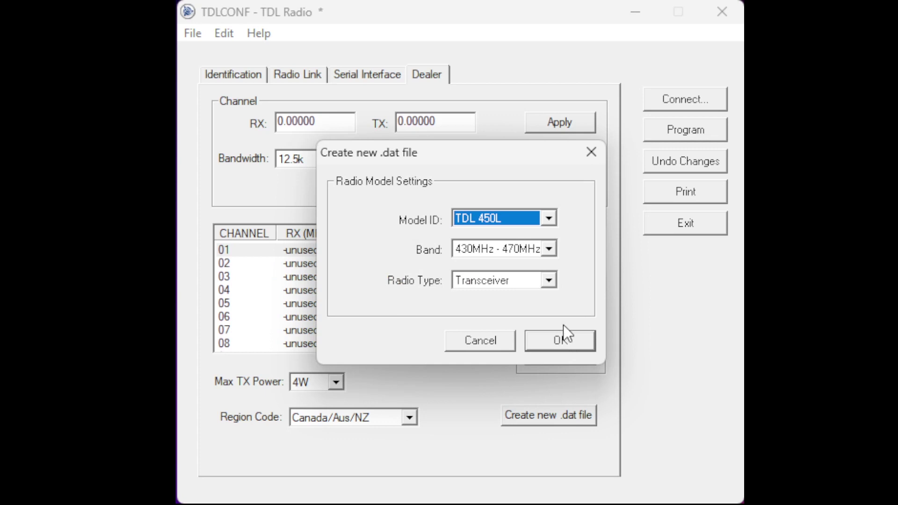
click(552, 344)
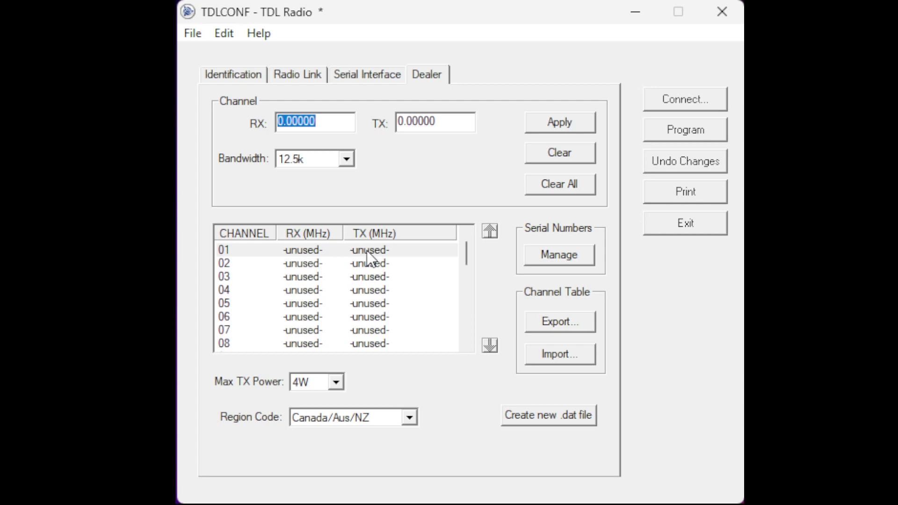
text(467.05)
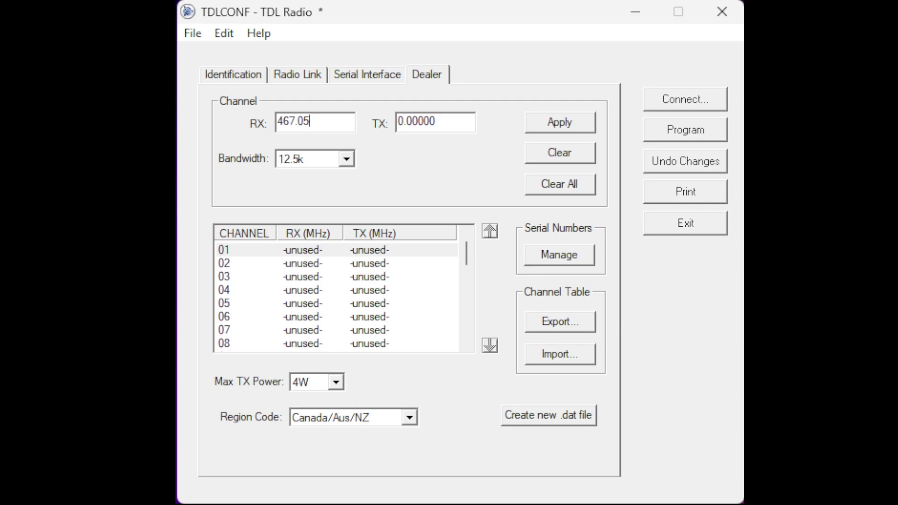
key(Tab)
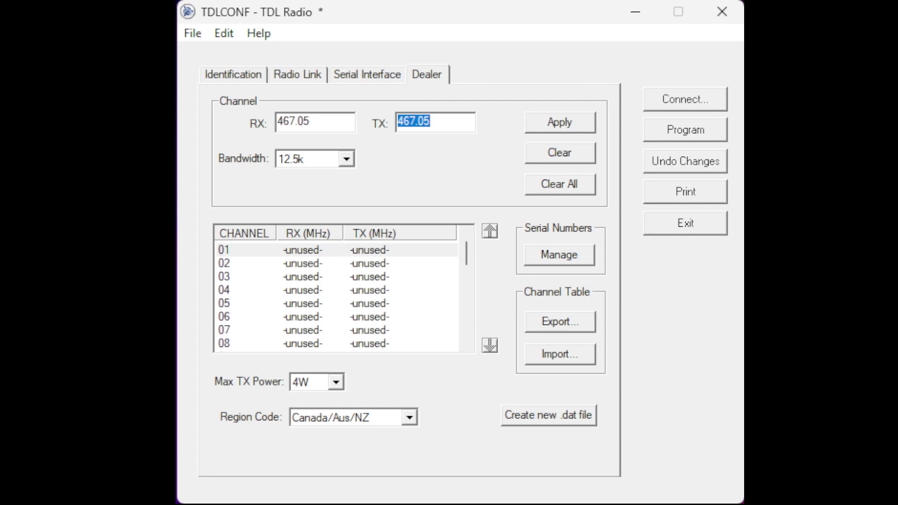
key(Return)
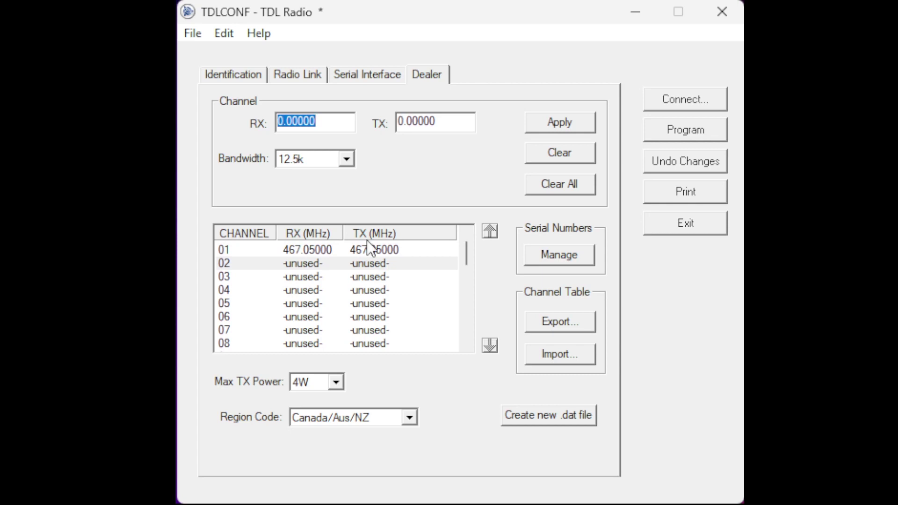
click(347, 159)
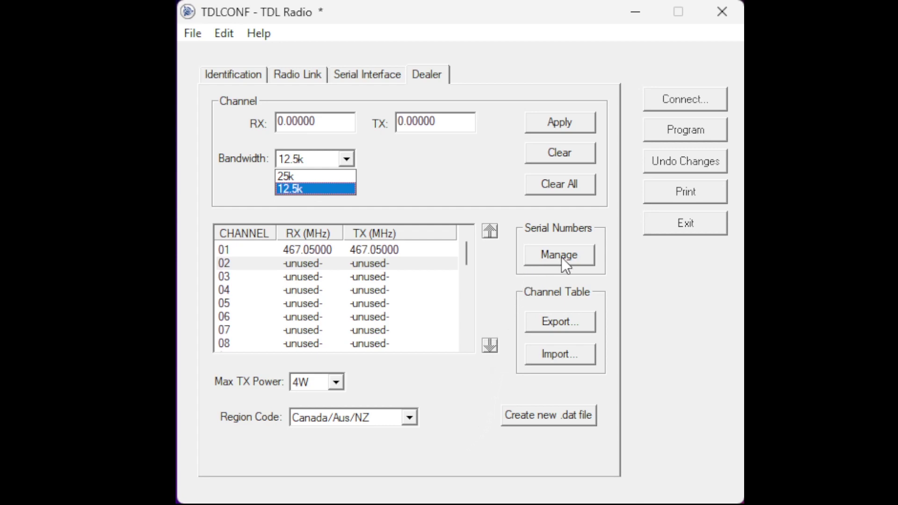
key(Return)
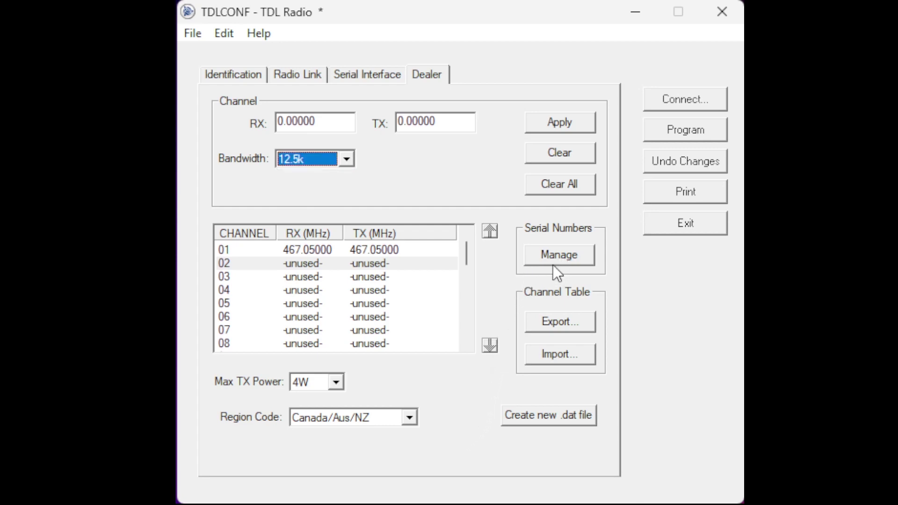
Add the radio's serial number to the serial number list and export the channel table as ChannelTable.frq in the Radio Frequency File folder.
click(553, 255)
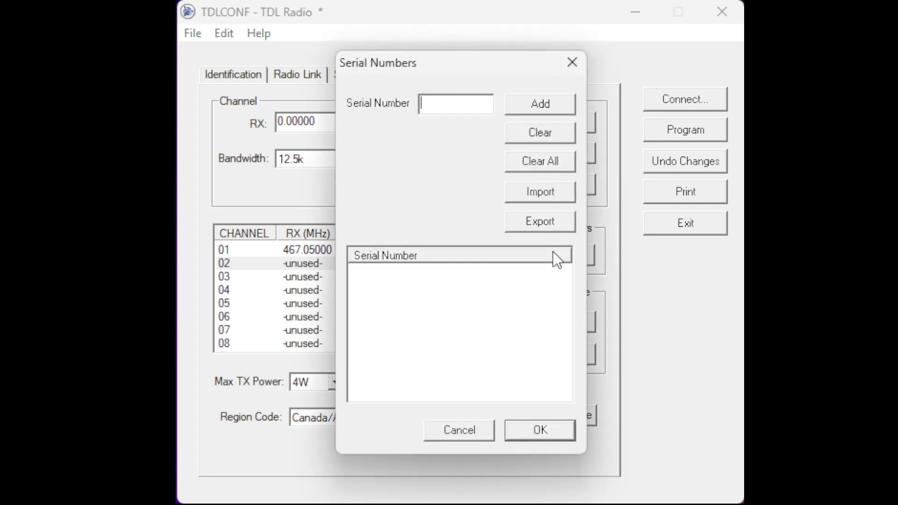
text(12016324)
click(532, 107)
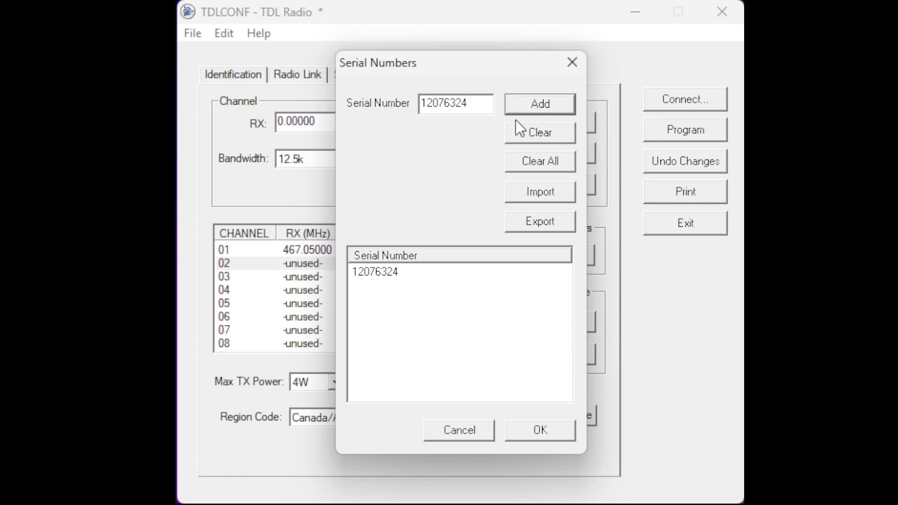
click(538, 431)
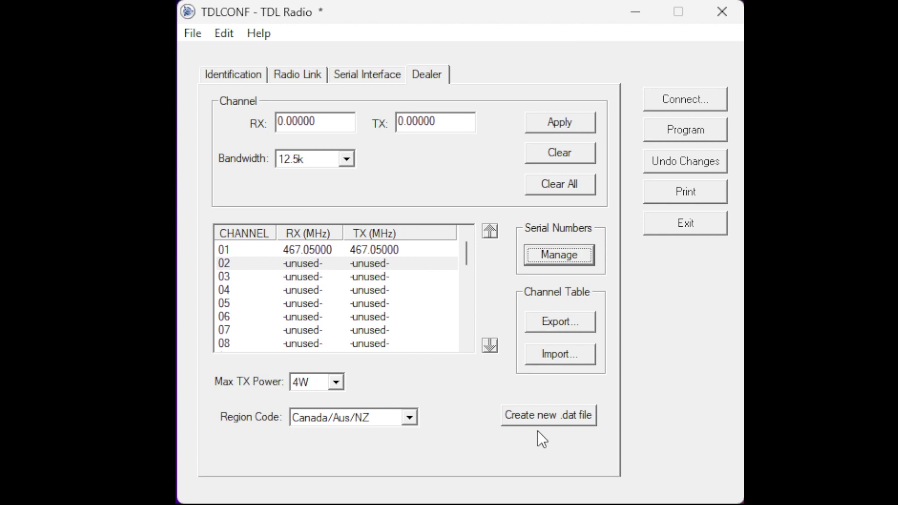
click(547, 318)
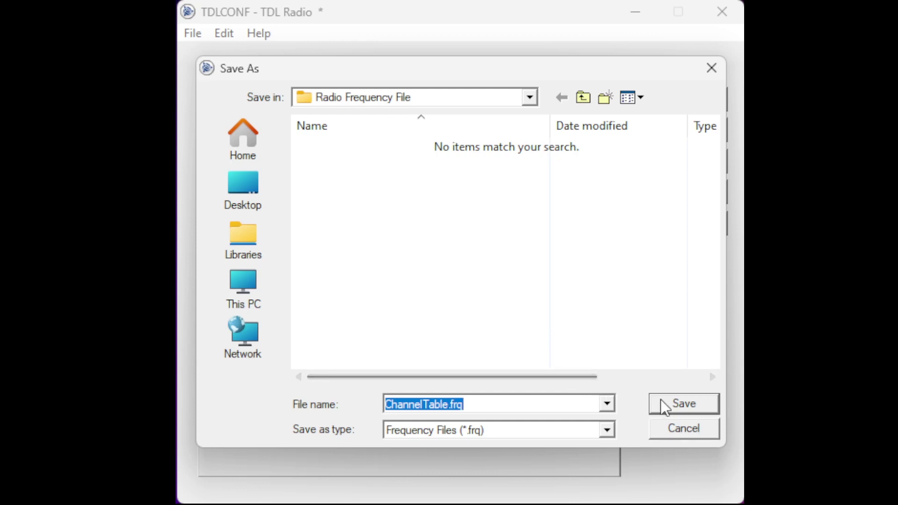
click(673, 400)
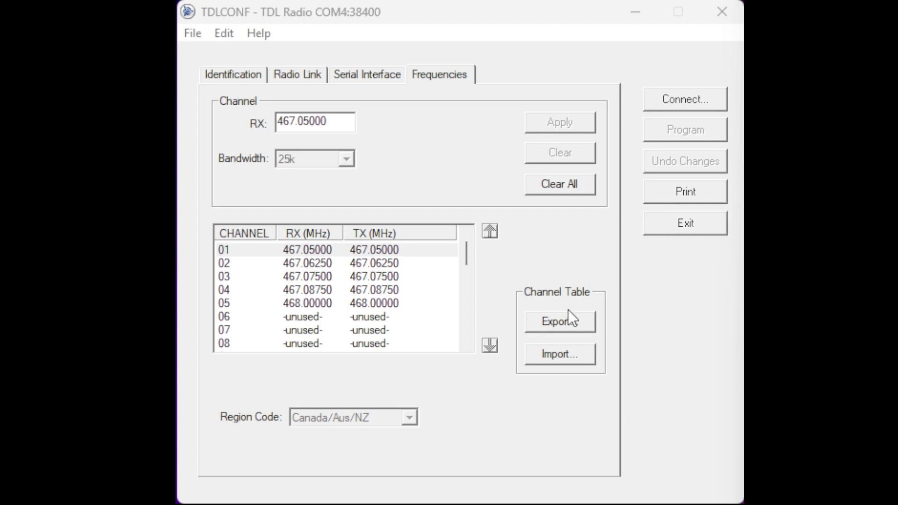
Import the channel table from ChannelTable.frq in the Radio Frequency File folder.
click(554, 362)
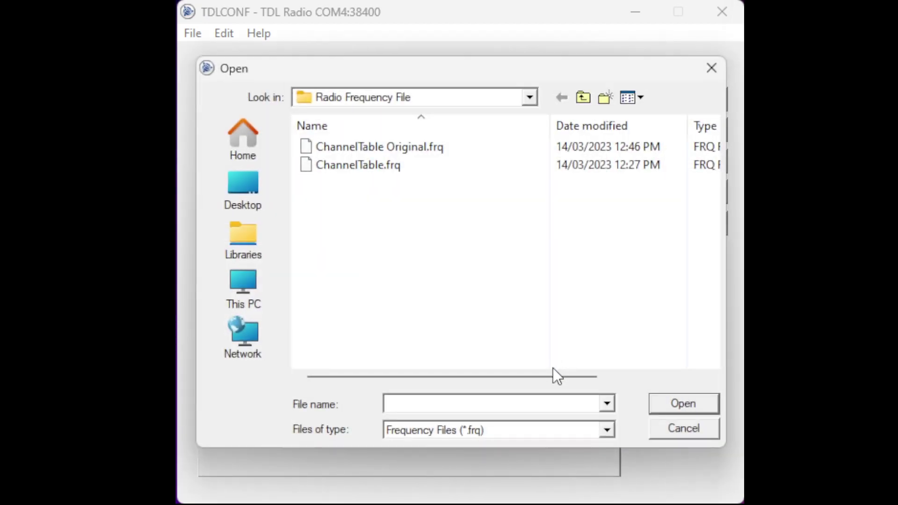
click(382, 169)
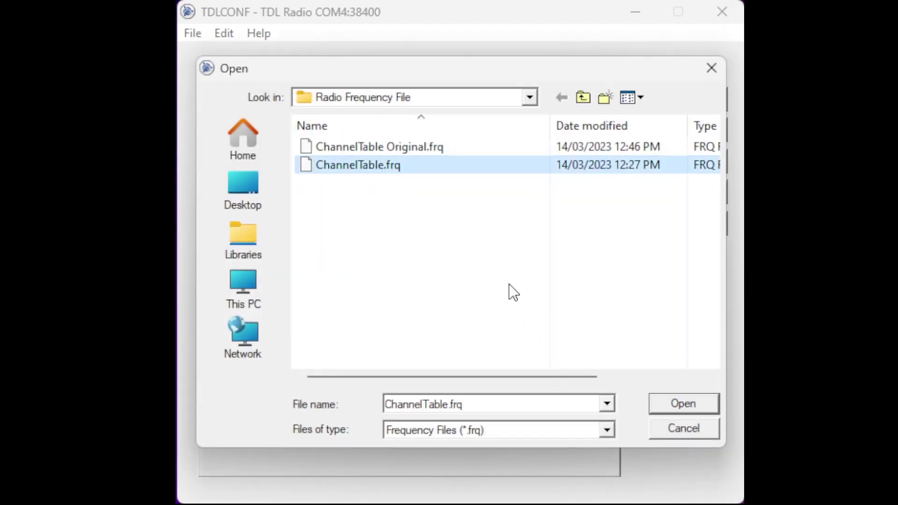
click(675, 402)
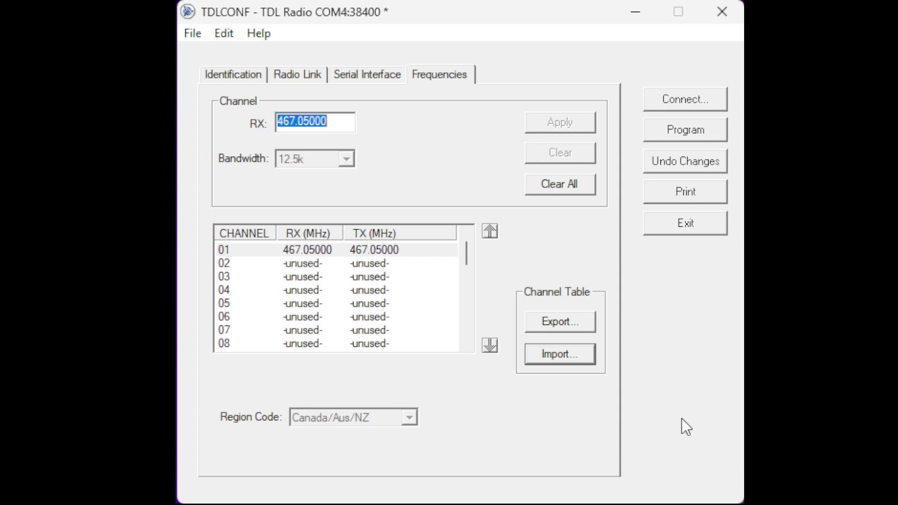
Program the imported channel table into the radio, overwriting its current configuration.
click(678, 129)
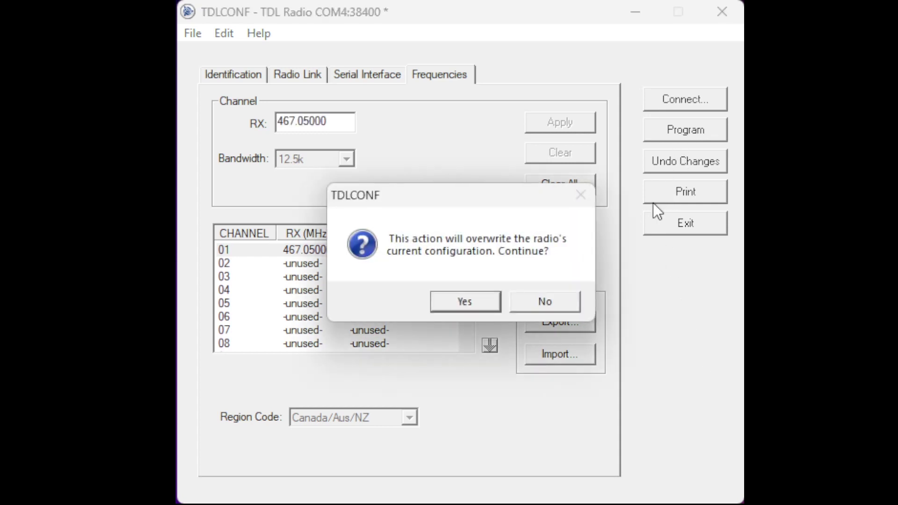
click(463, 303)
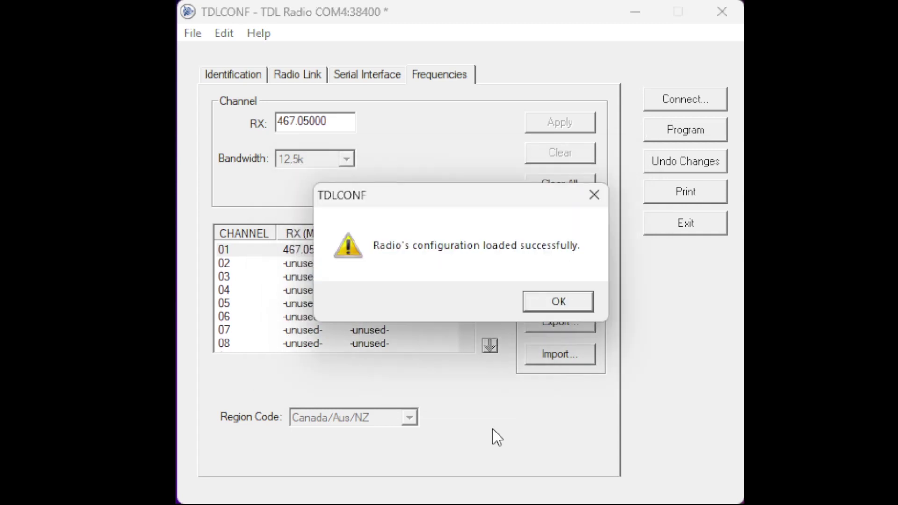
click(557, 298)
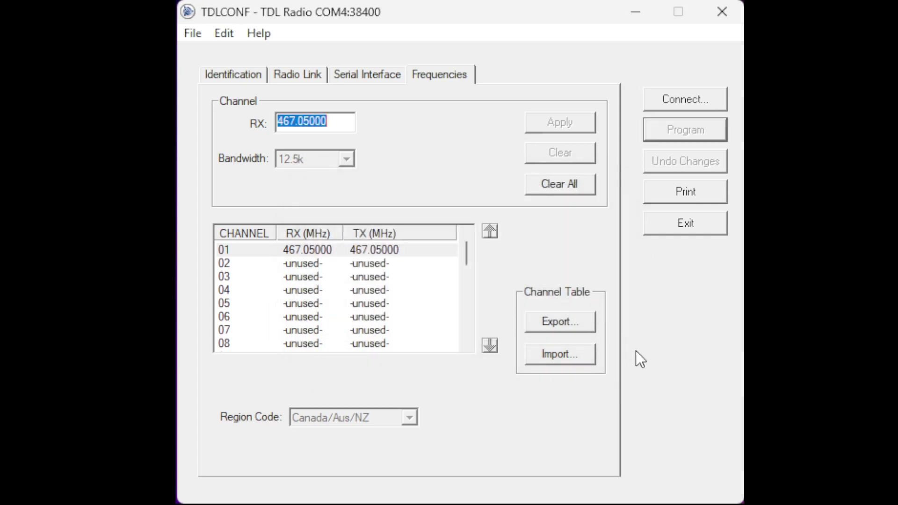